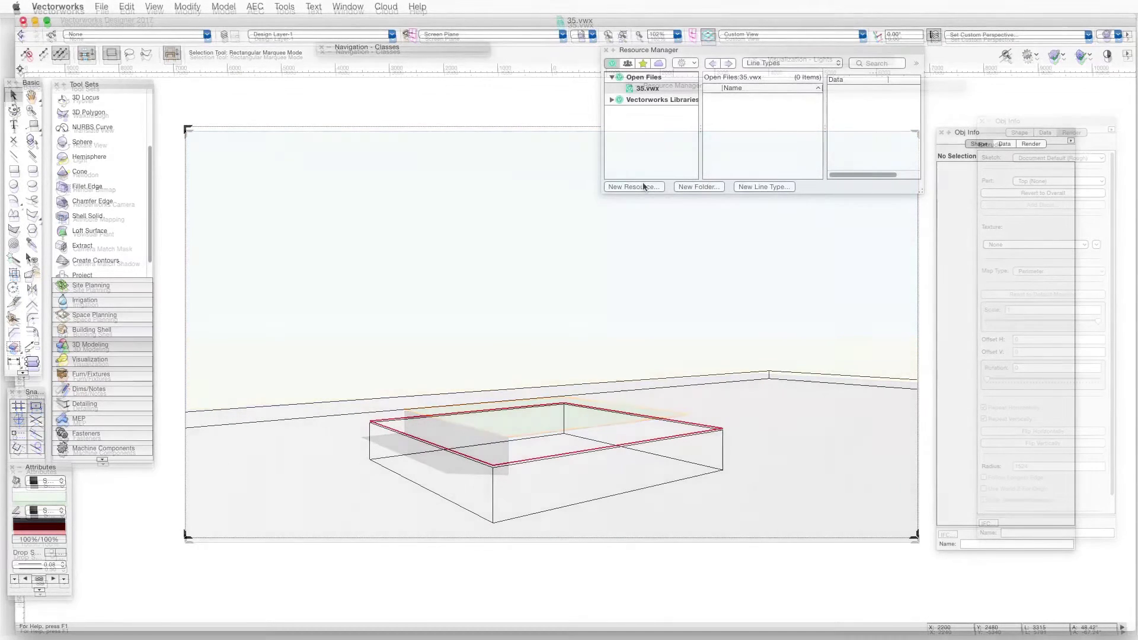
Create a new Renderworks texture, Texture-1, and choose Grass as its Color shader
left_click(644, 187)
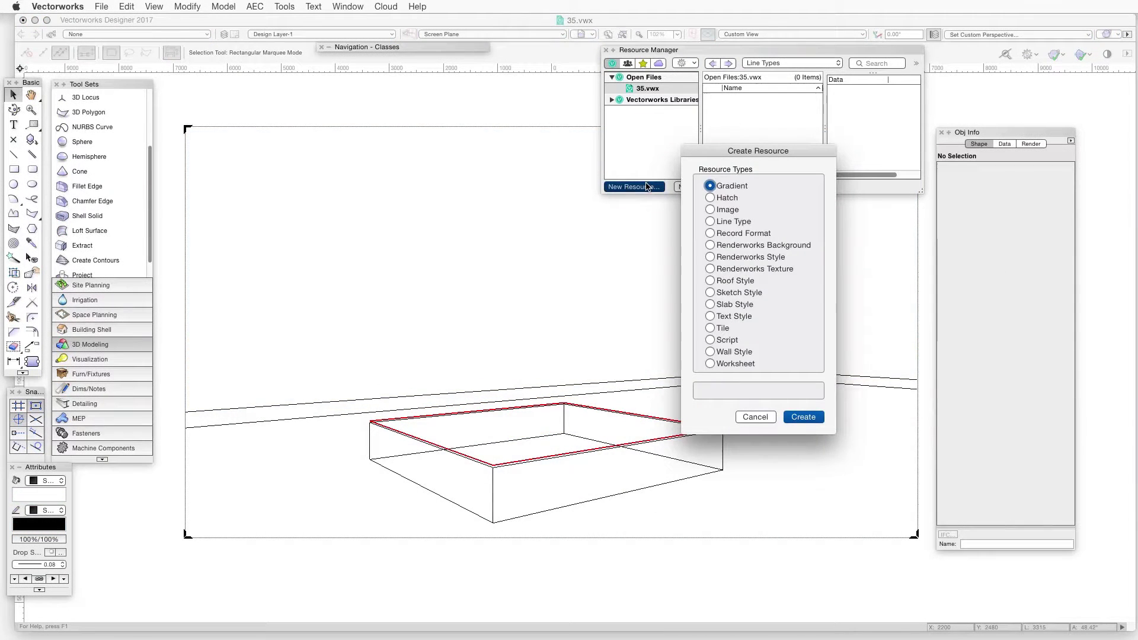
left_click(741, 269)
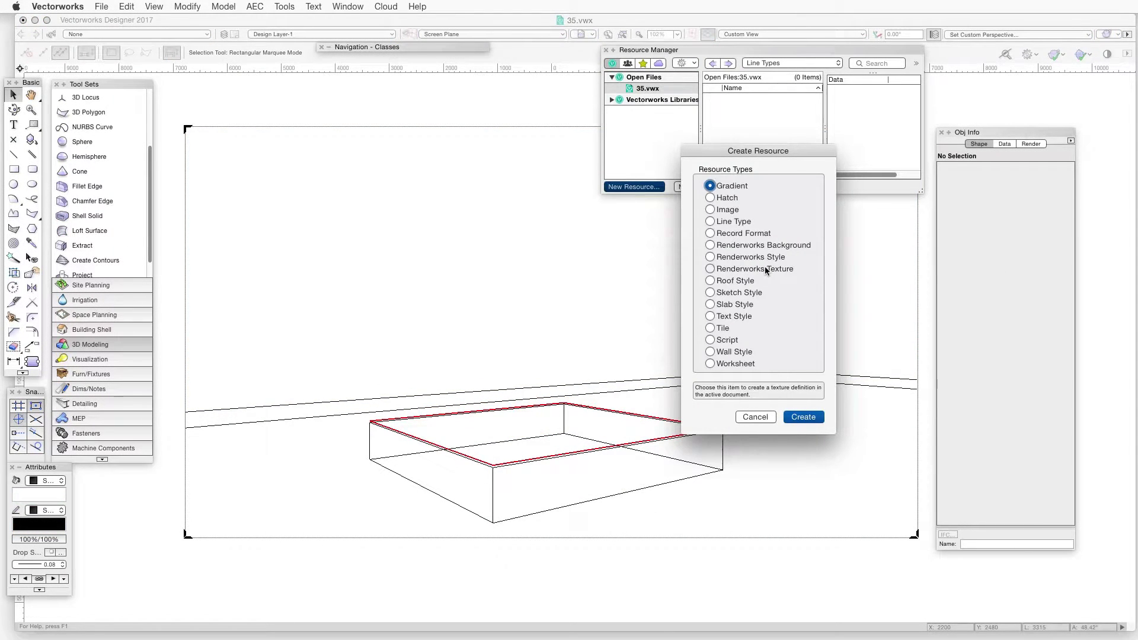
left_click(802, 416)
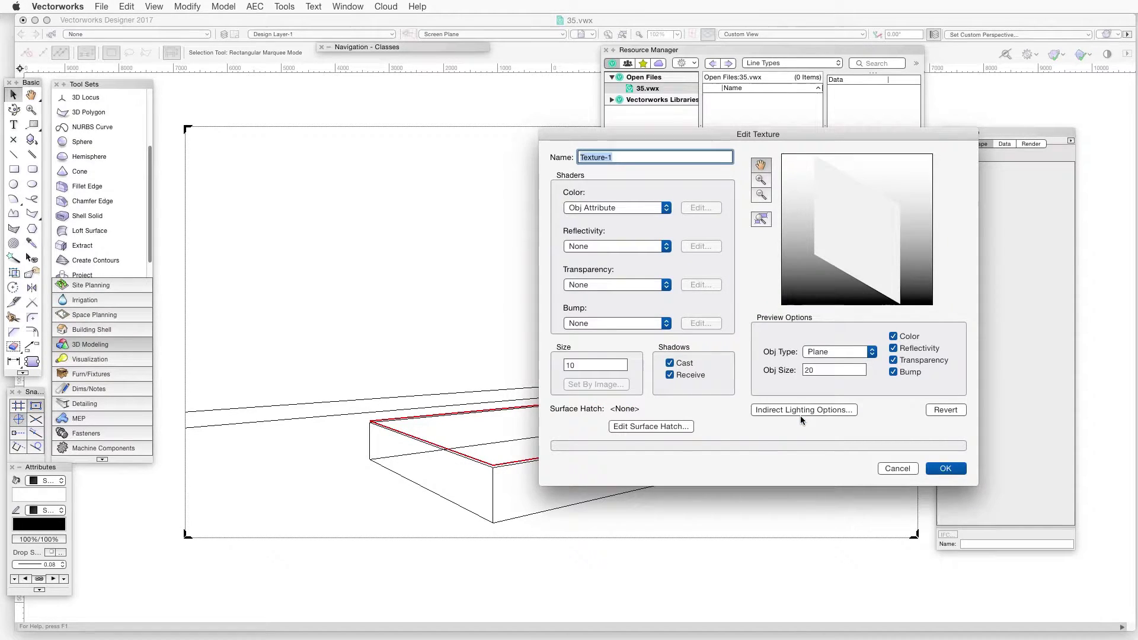
left_click(645, 208)
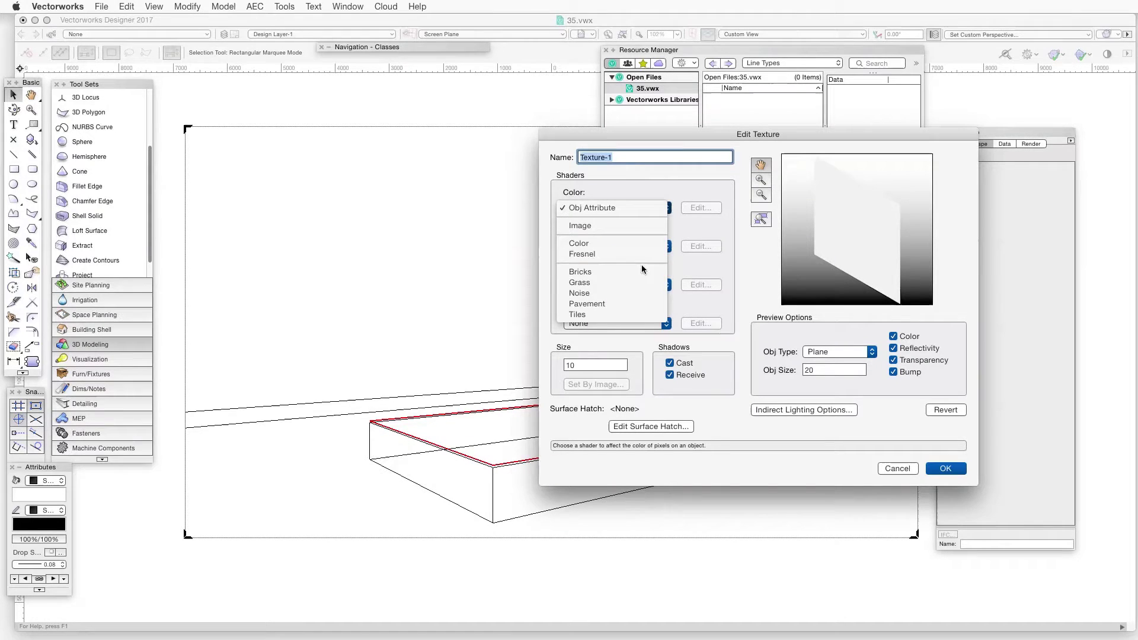
left_click(643, 286)
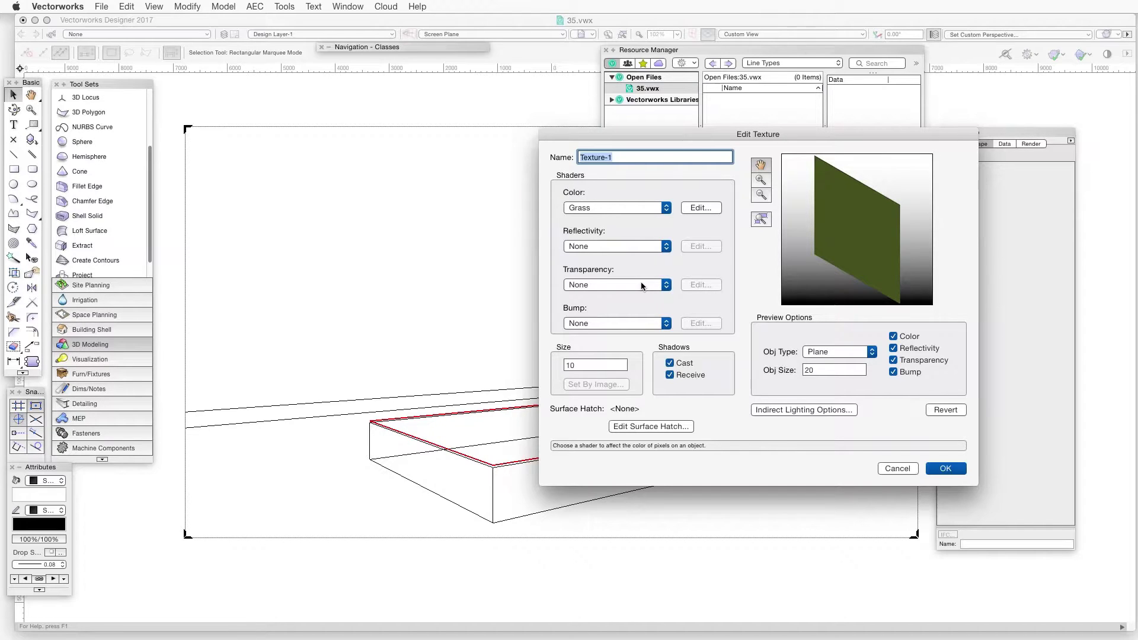
Give the Grass shader green and bright green blade colours
left_click(706, 208)
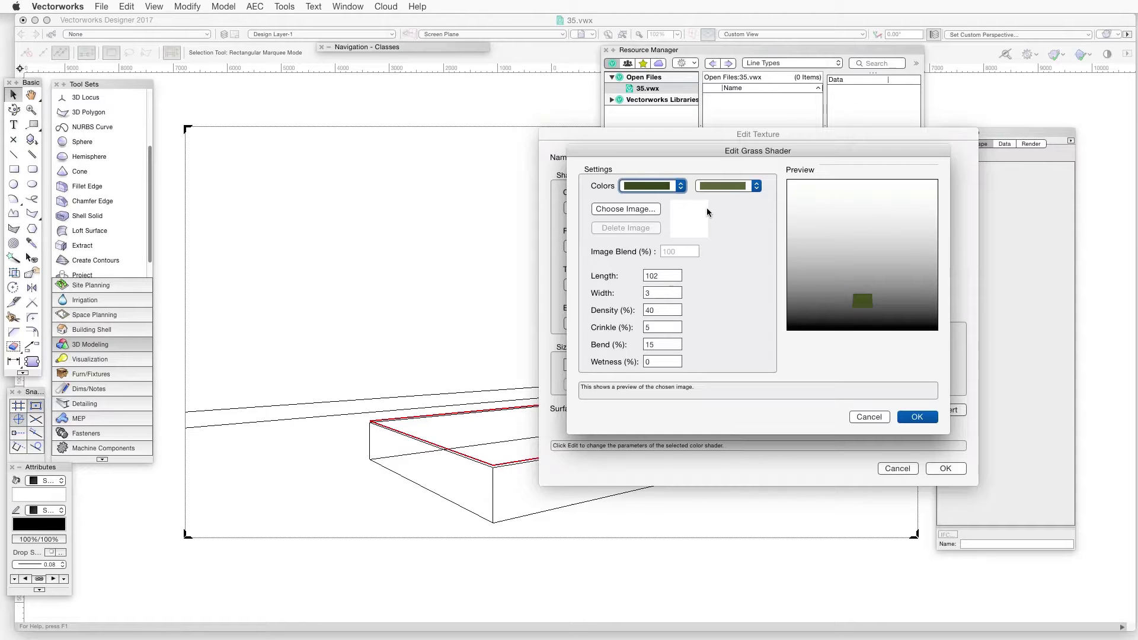
left_click(652, 186)
left_click(773, 321)
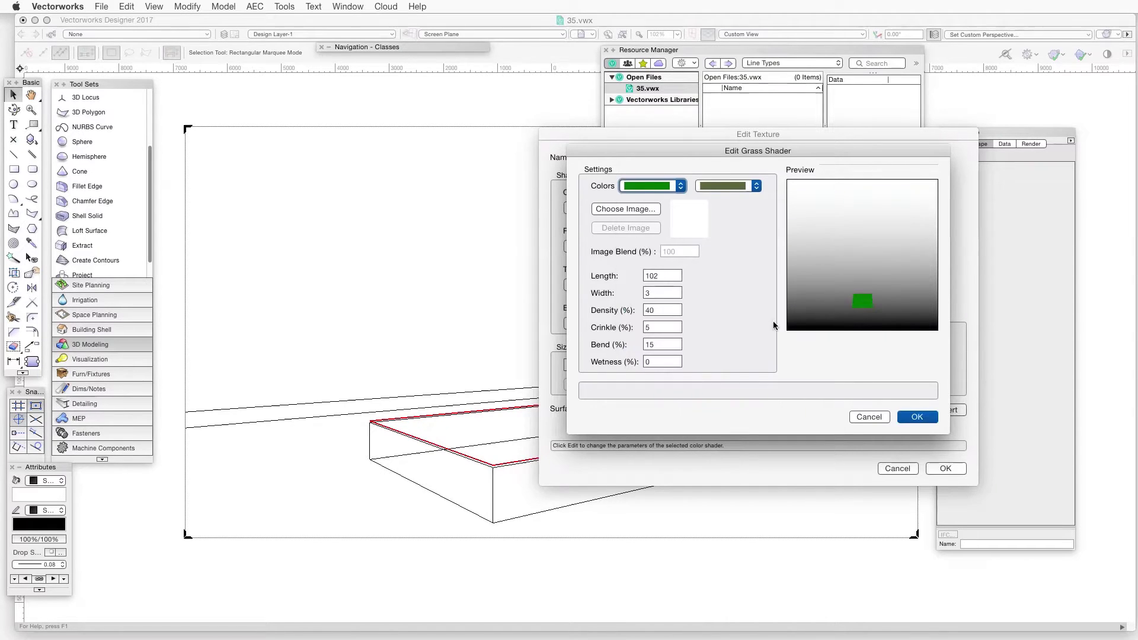
left_click(728, 185)
left_click(870, 350)
Set grass length 152, width 10, density 60%, bend 30% and wetness 30%, then confirm
left_click_drag(654, 276, 649, 276)
type("5")
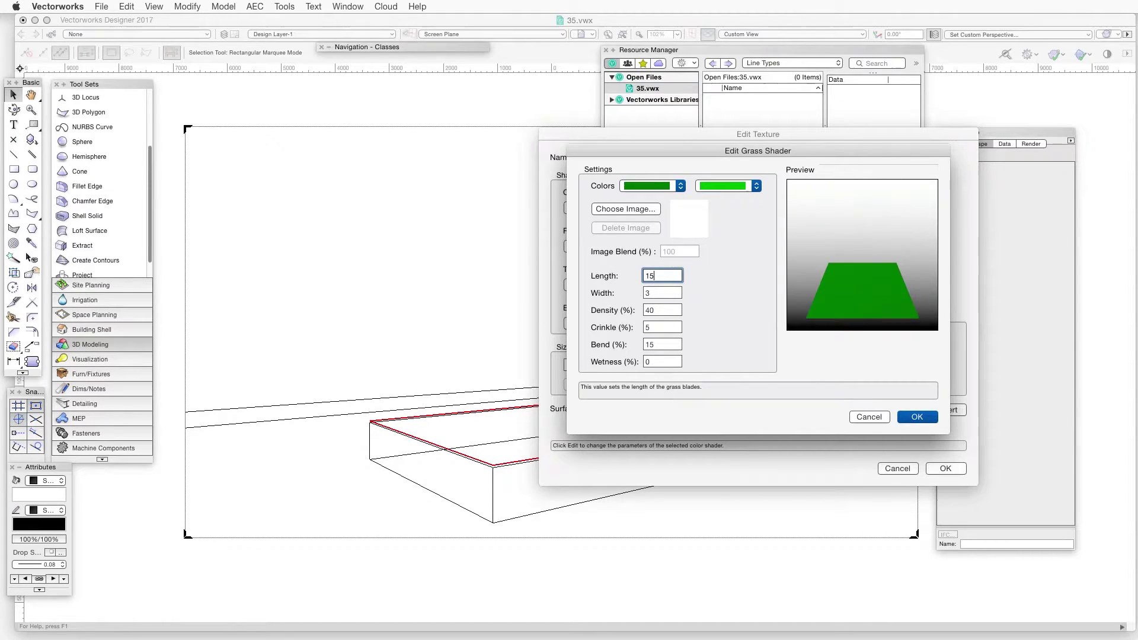
double_click(650, 292)
type("10")
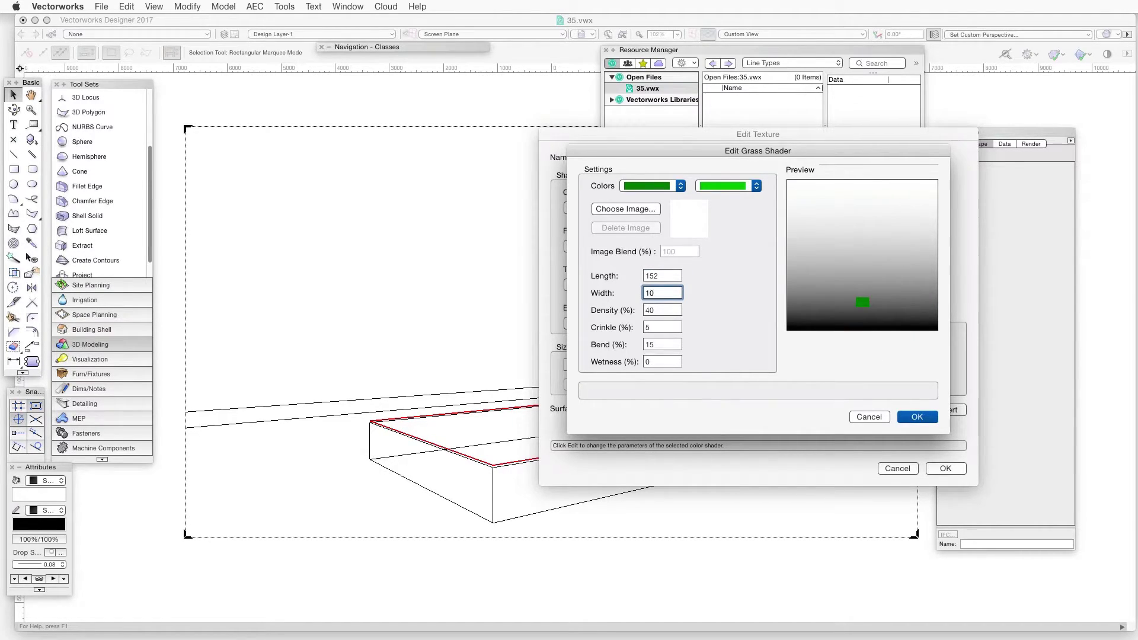
double_click(675, 309)
type("60")
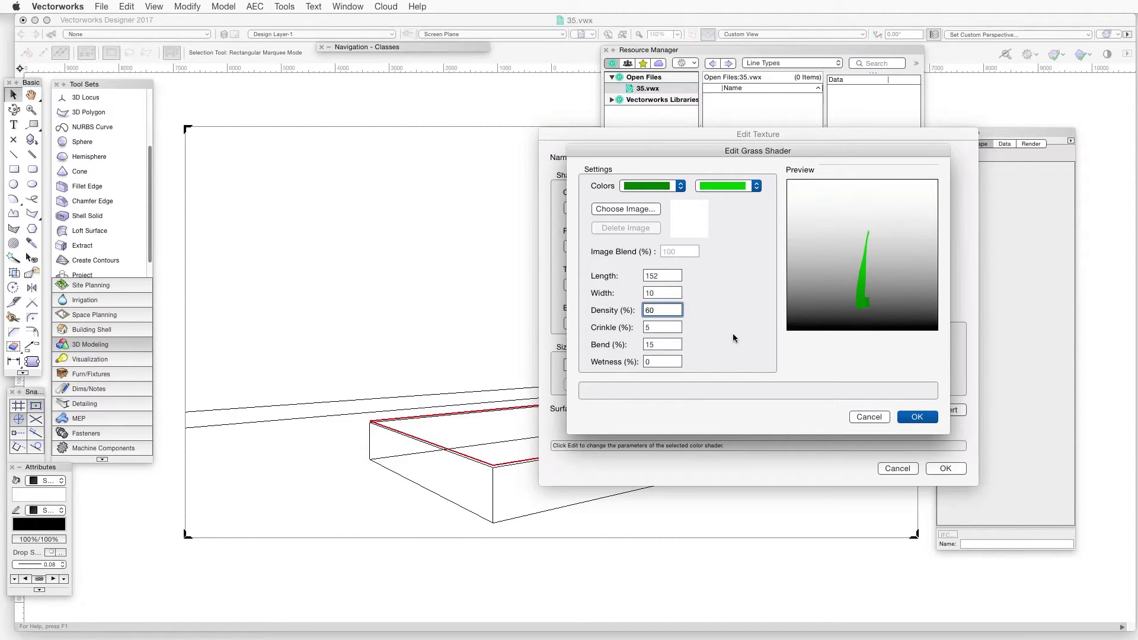
double_click(646, 344)
type("30")
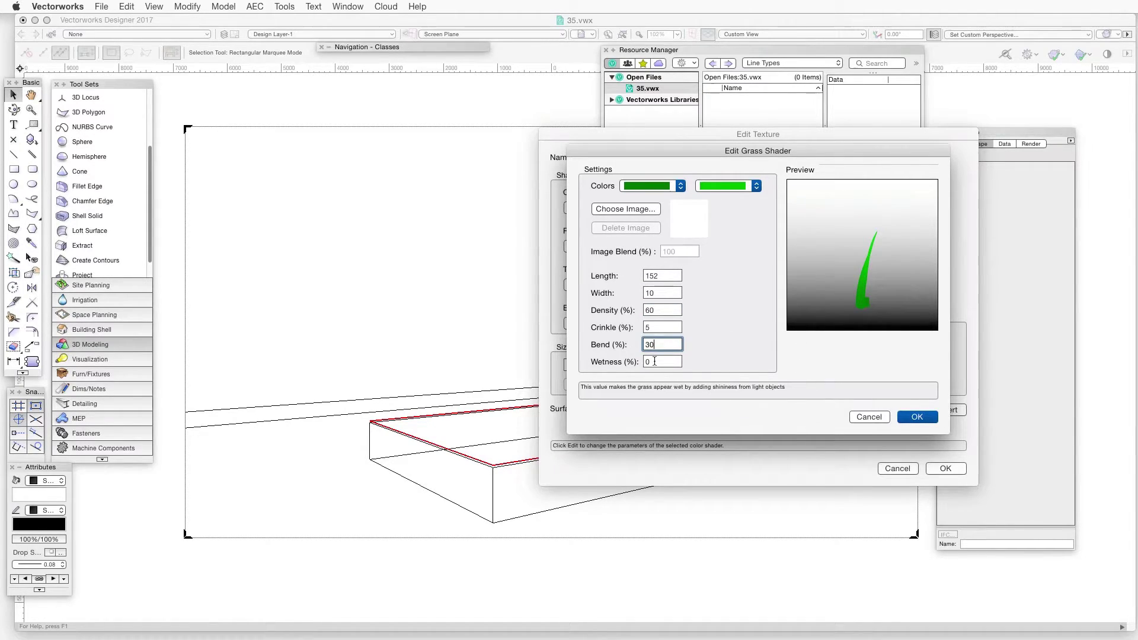
key("Tab")
type("30")
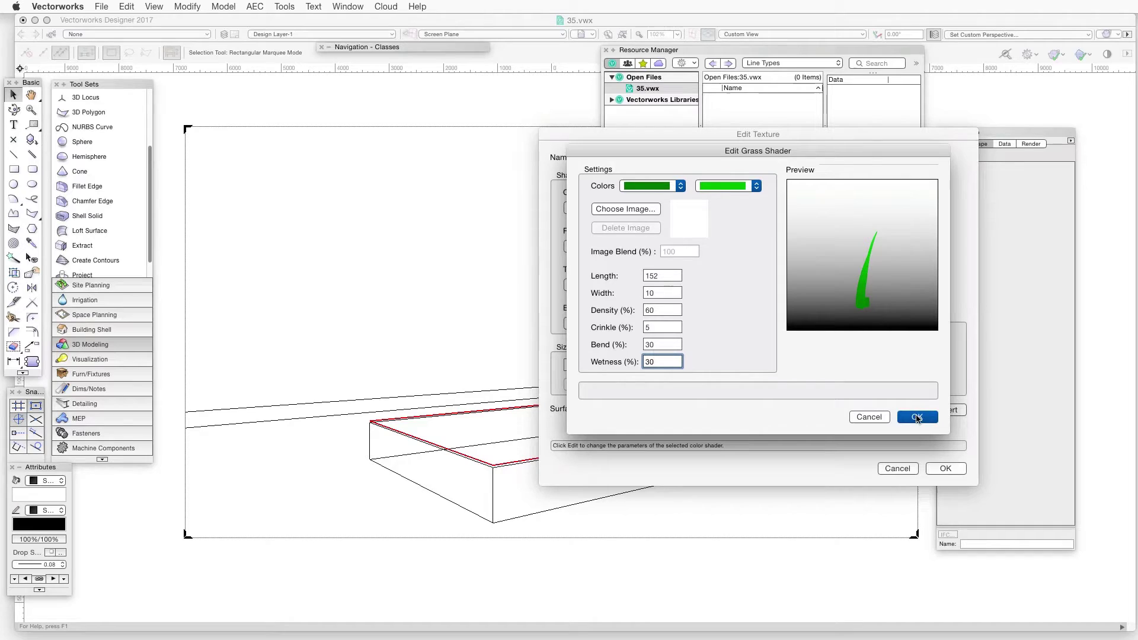
left_click(917, 417)
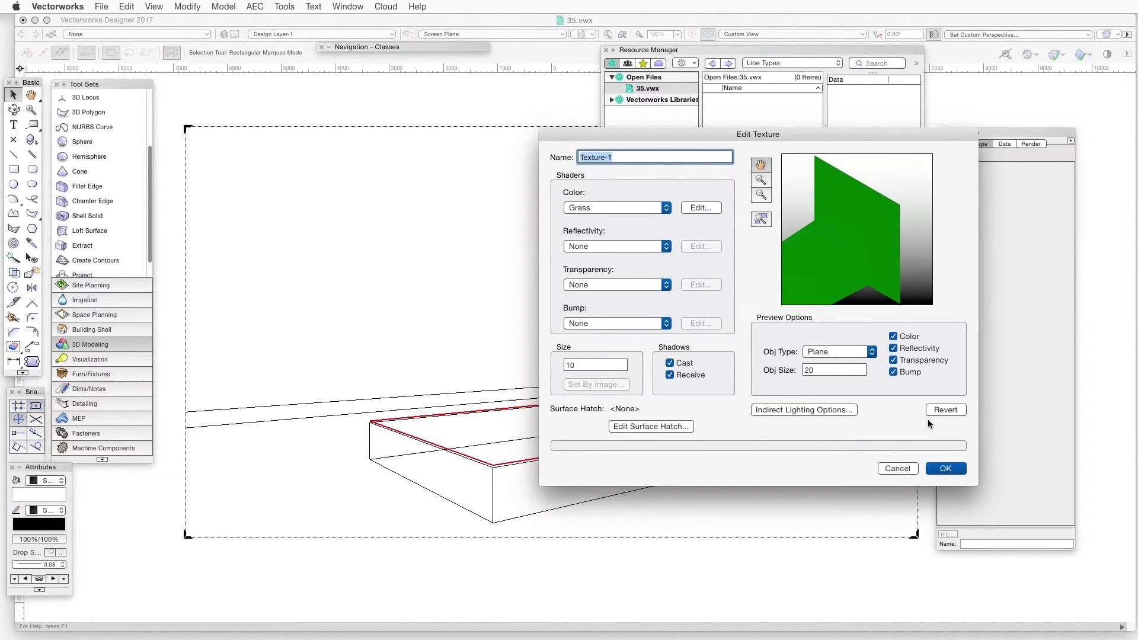
Save Texture-1, switch to a rendered view, and select the podium extrude's render settings
left_click(946, 469)
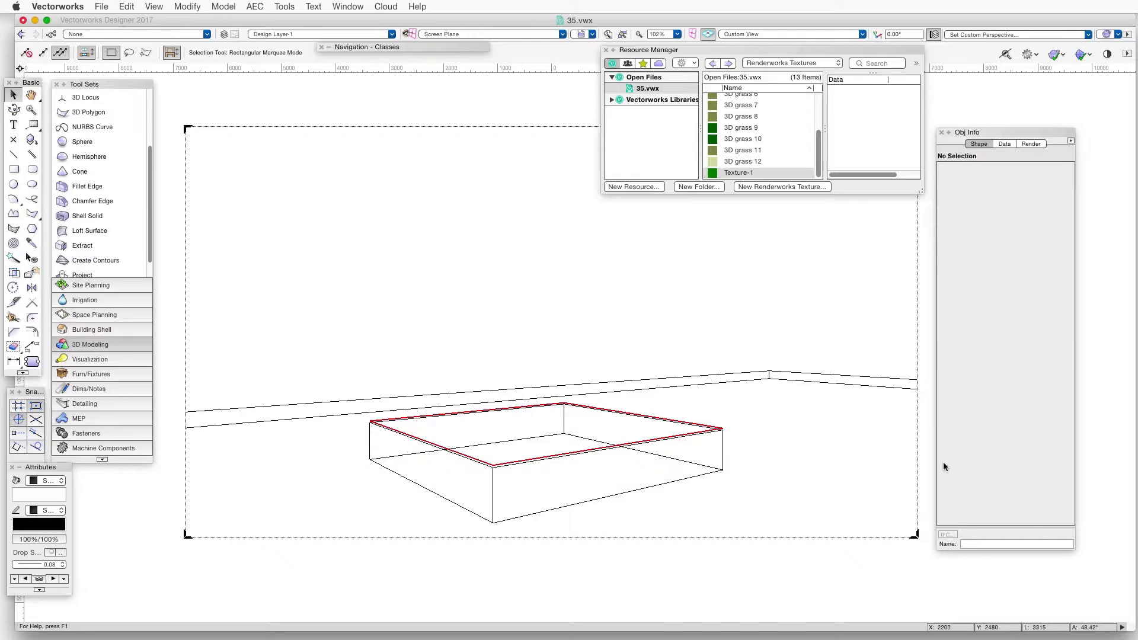
key("super+shift+g")
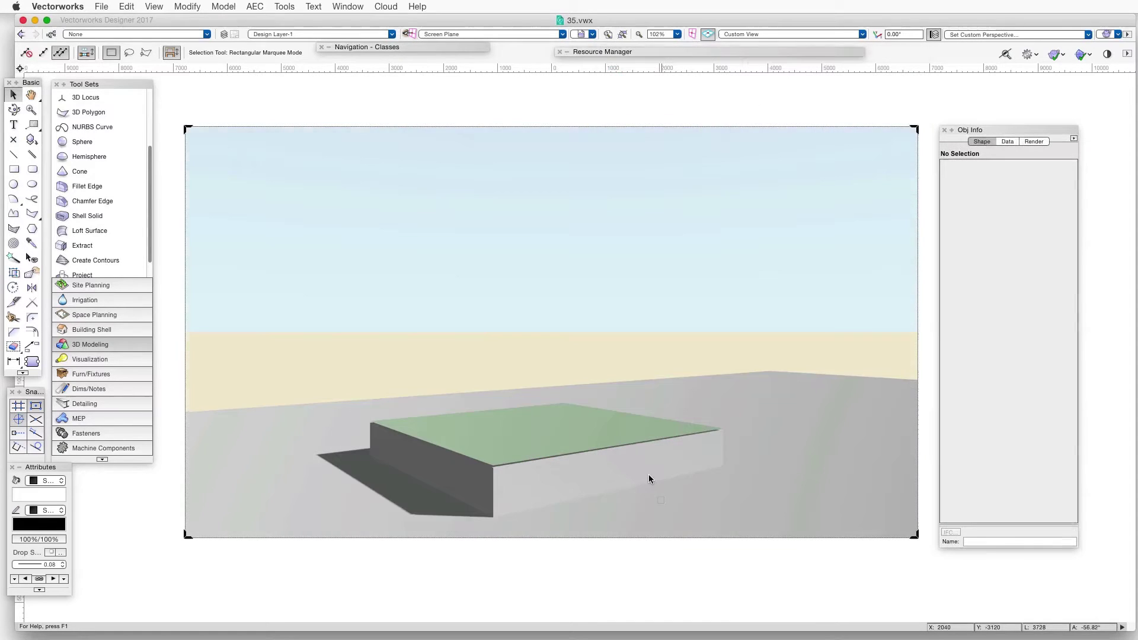
left_click(635, 436)
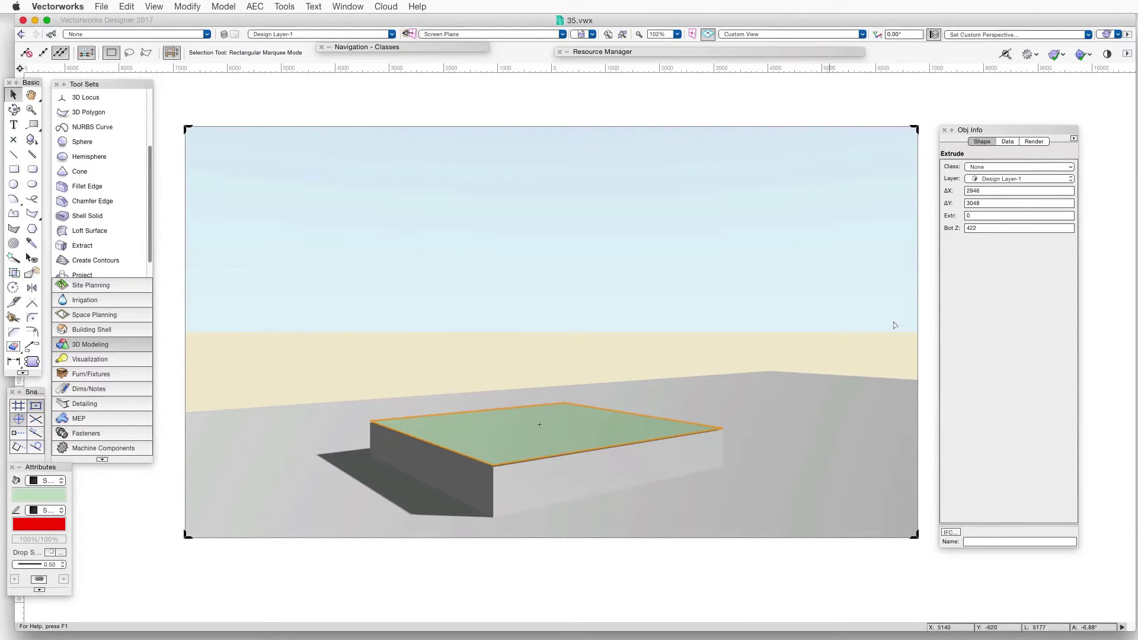
left_click(1030, 140)
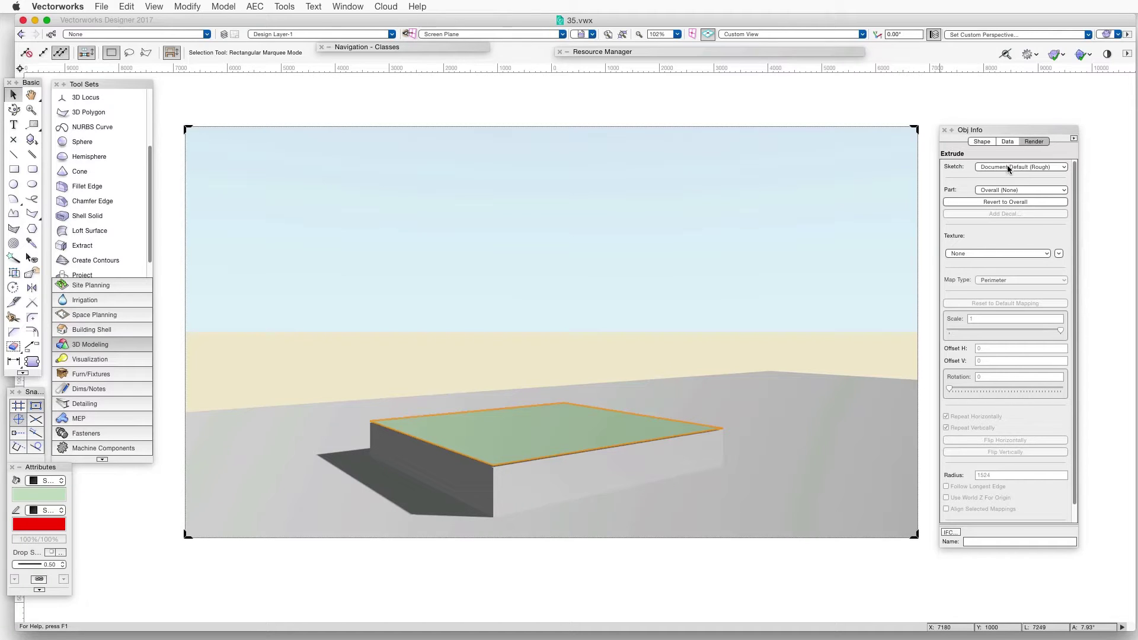
Assign Texture-1 to the podium's Top part in the Render tab
left_click(1001, 189)
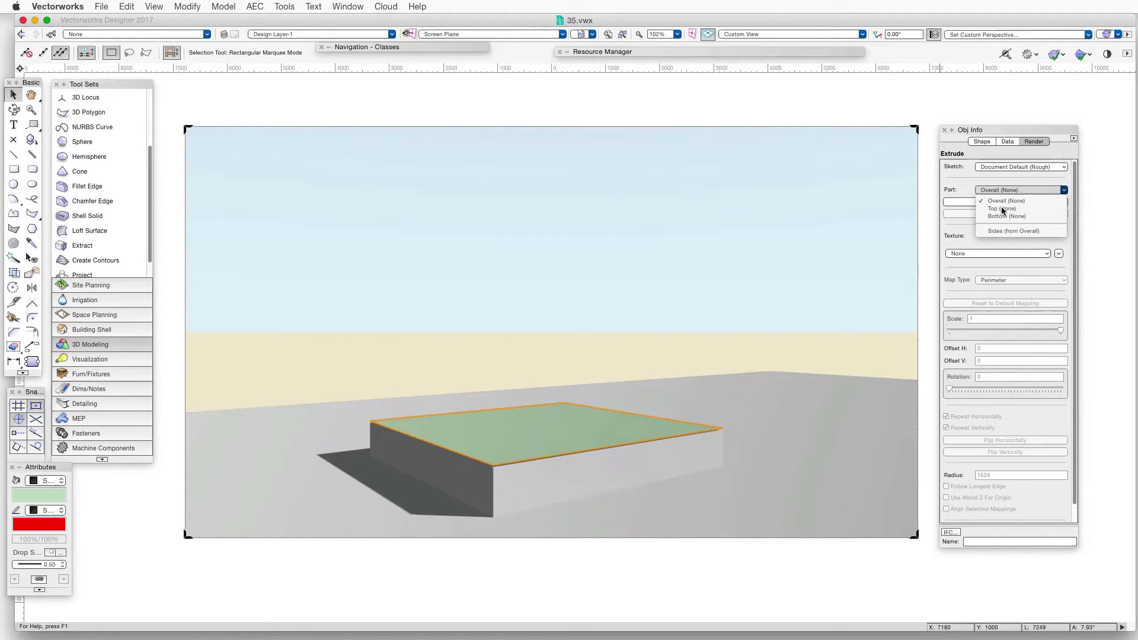
left_click(1001, 211)
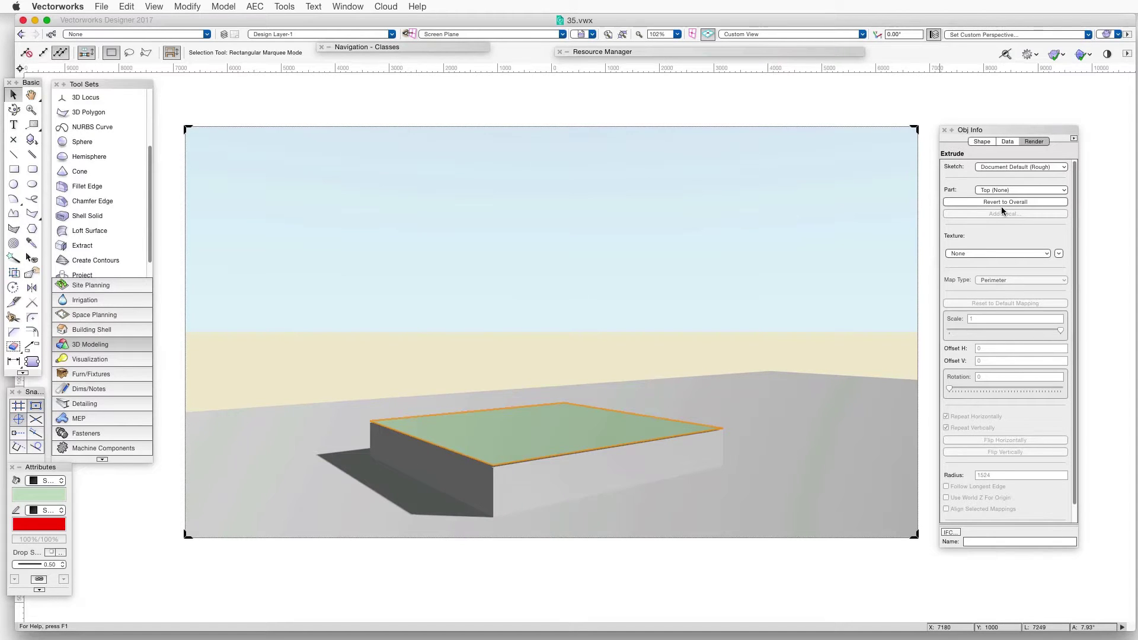
left_click(985, 253)
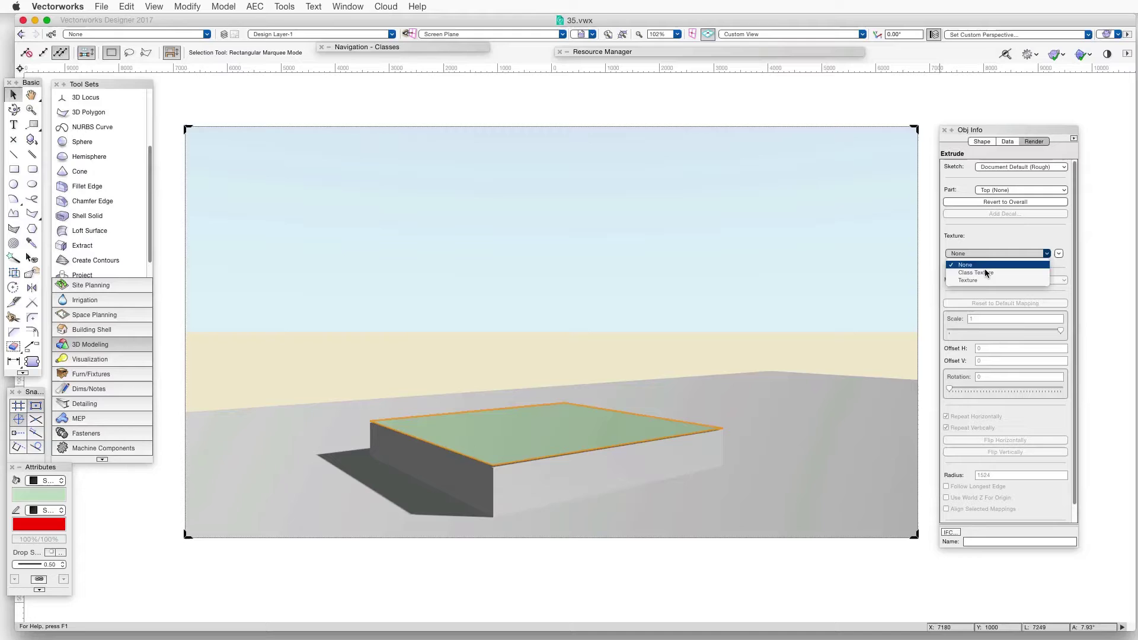
left_click(983, 279)
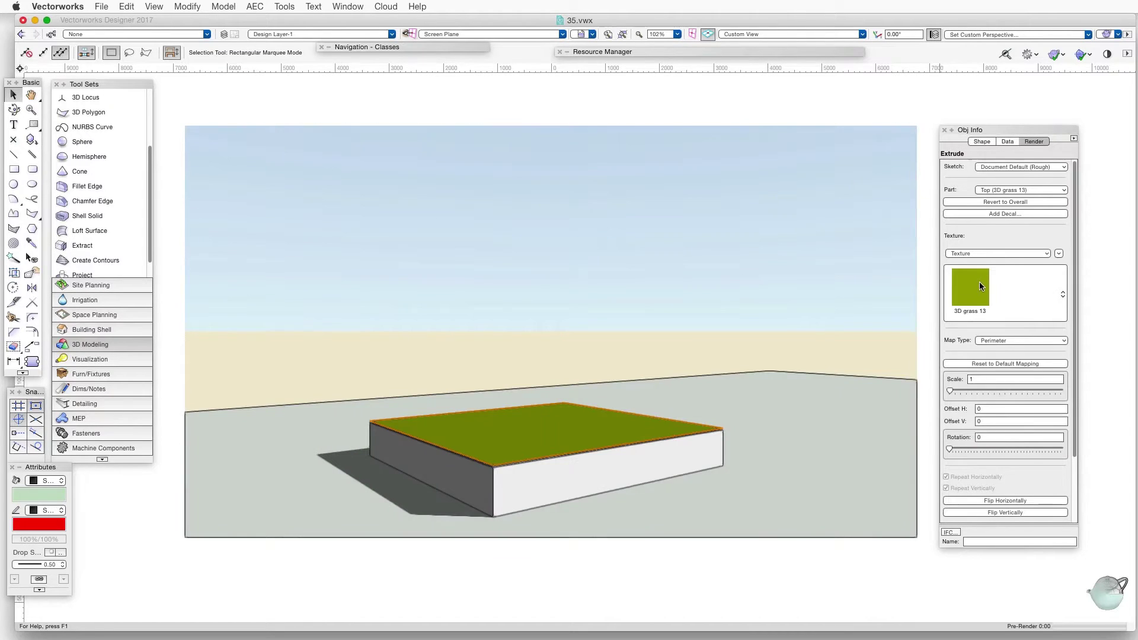
left_click(975, 287)
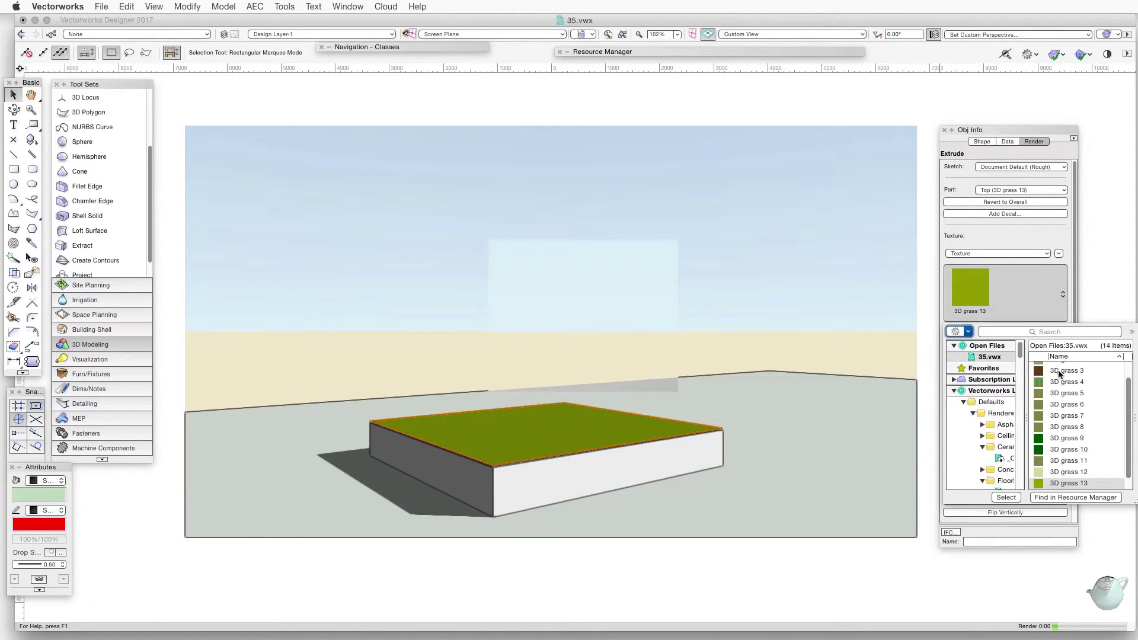
scroll(1081, 448, "down", 1)
left_click(1066, 484)
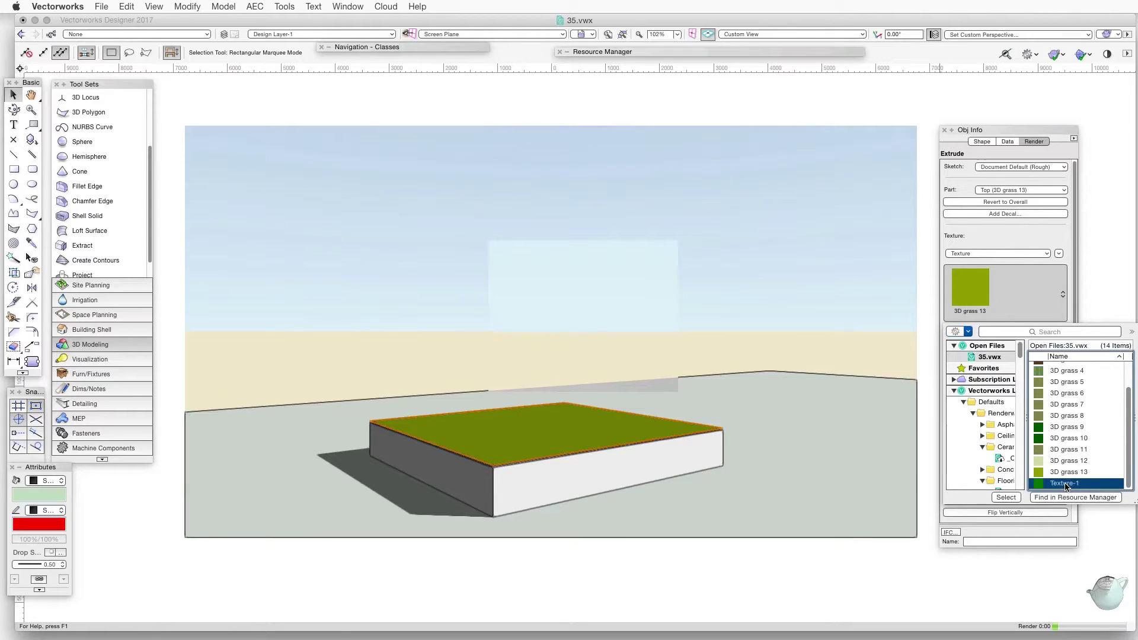
double_click(1065, 484)
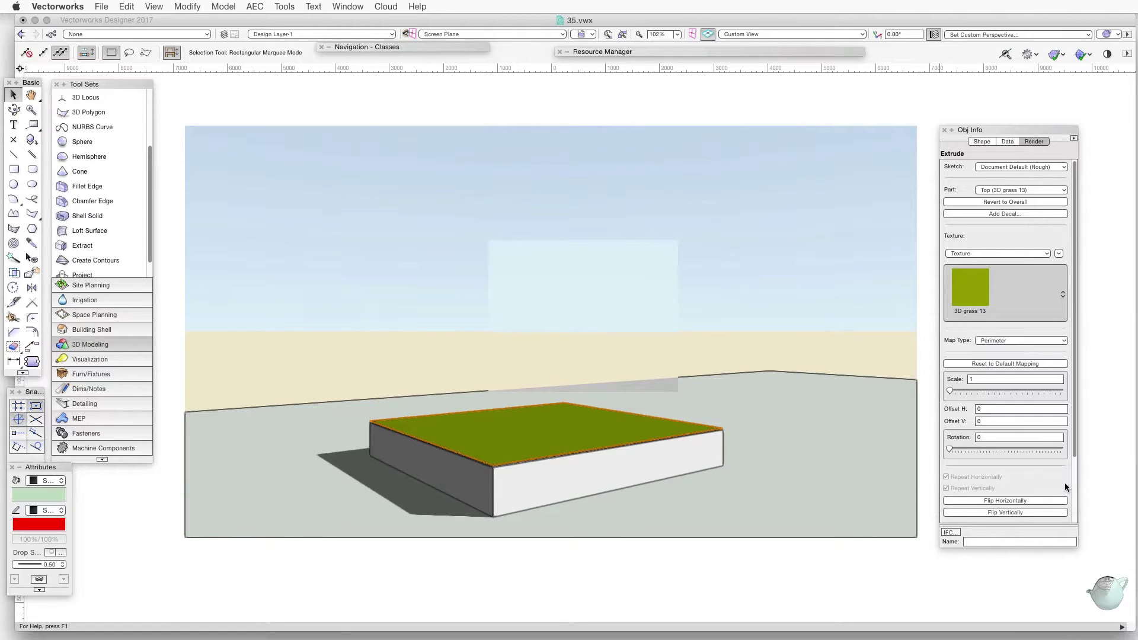
Deselect the podium
left_click(745, 560)
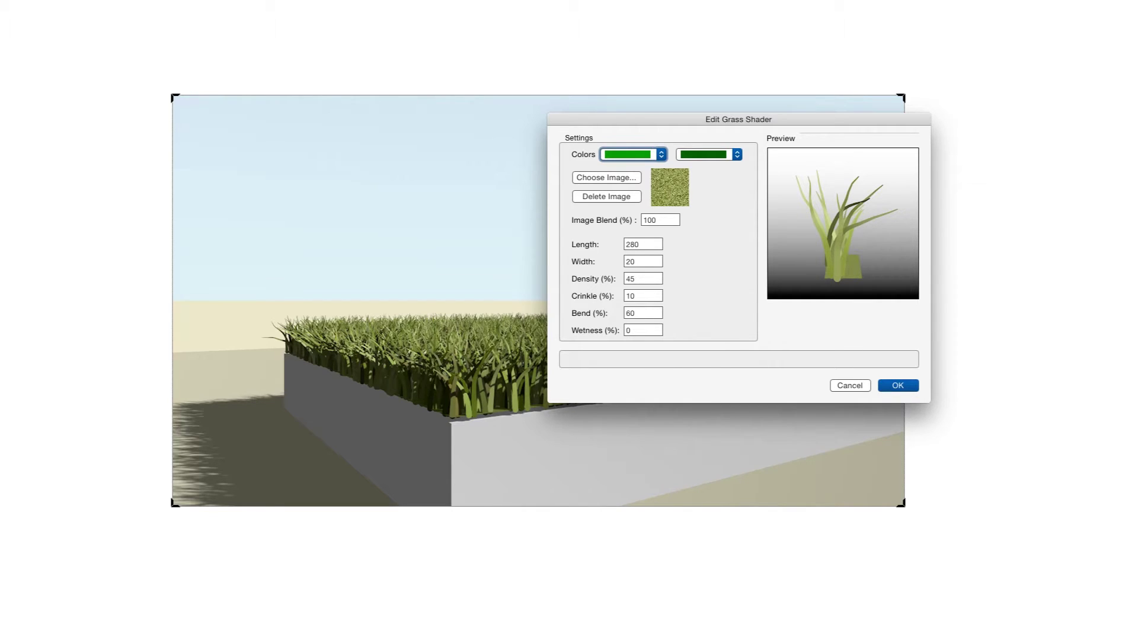
Try Image Blend values of 20 and 100 and adjust the blade length in the grass shader
type("20")
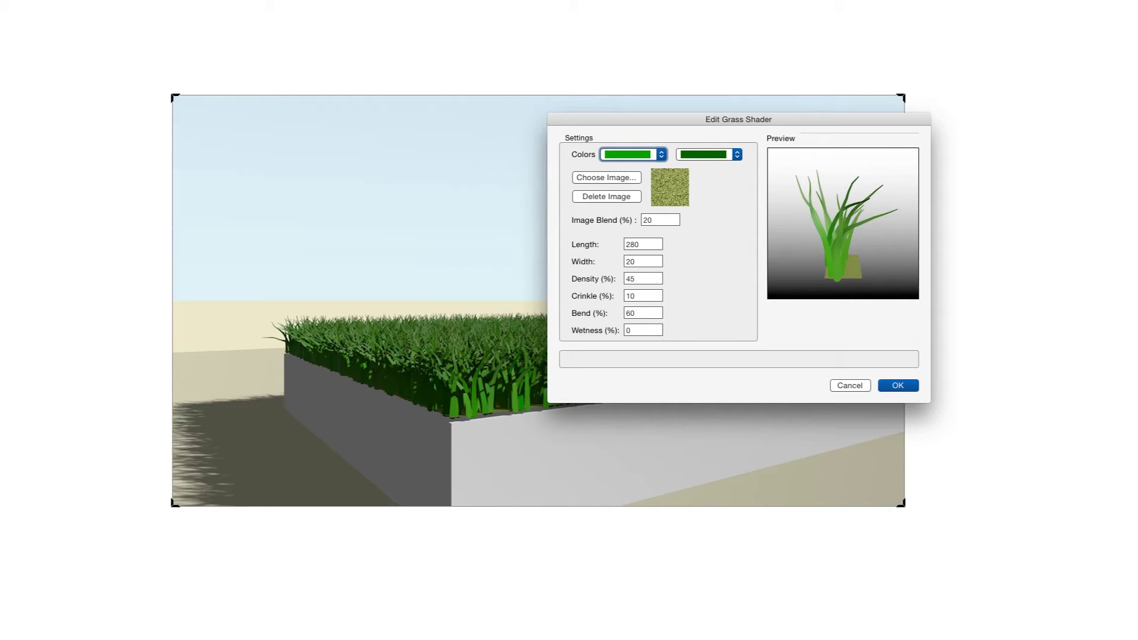
type("100")
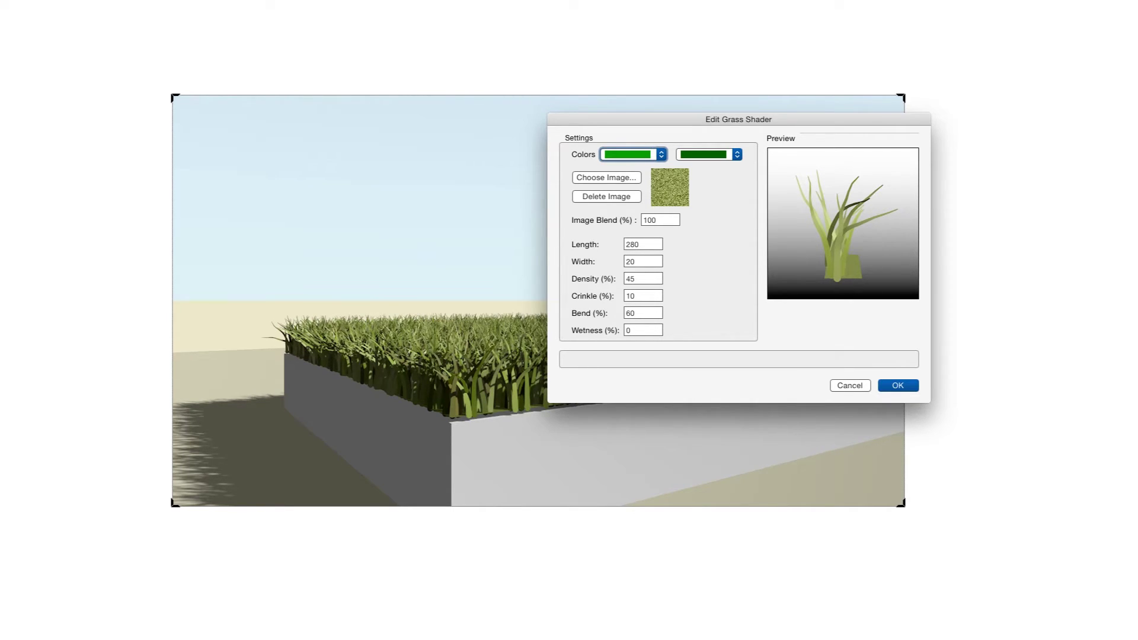
type("20")
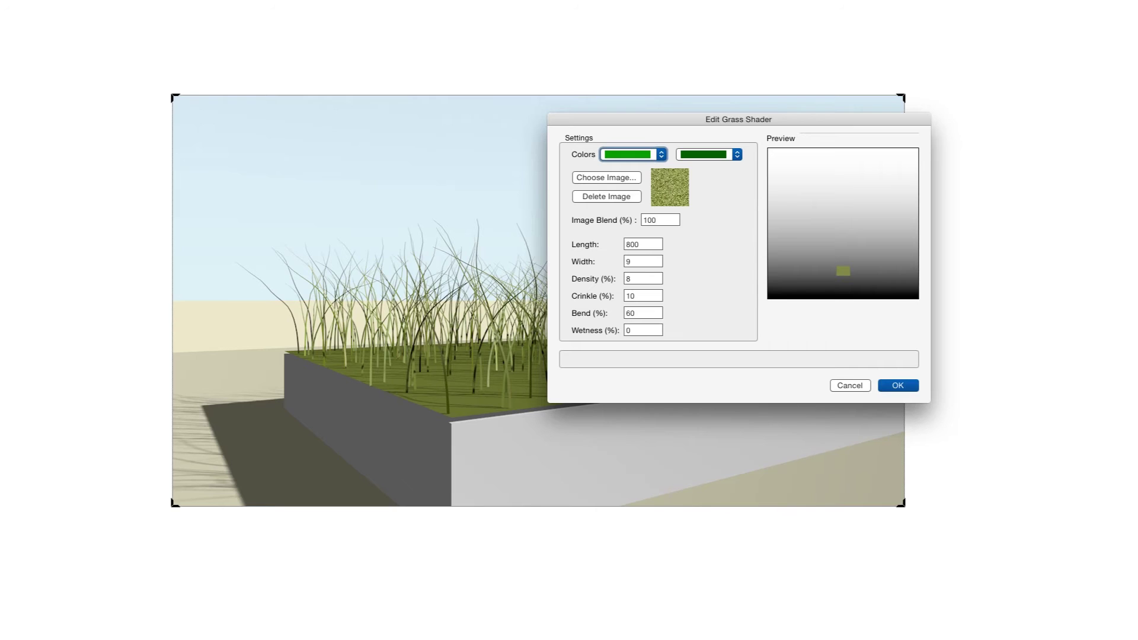
Set the grass shader's Crinkle back to 0
type("0")
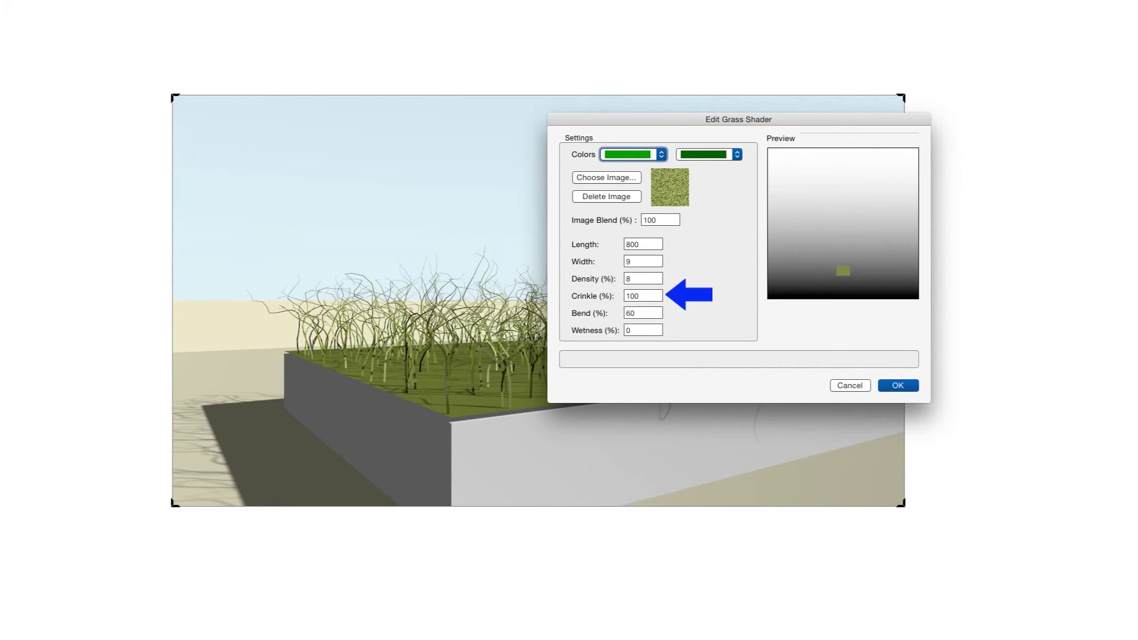